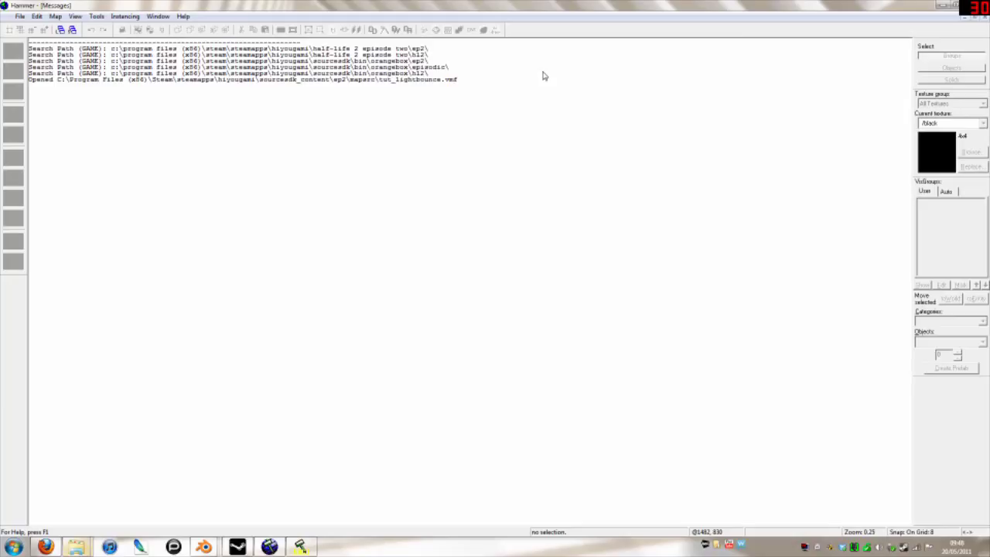
Step: Open the recent map file tut_lightbounce.vmf
left_click(19, 16)
left_click(78, 174)
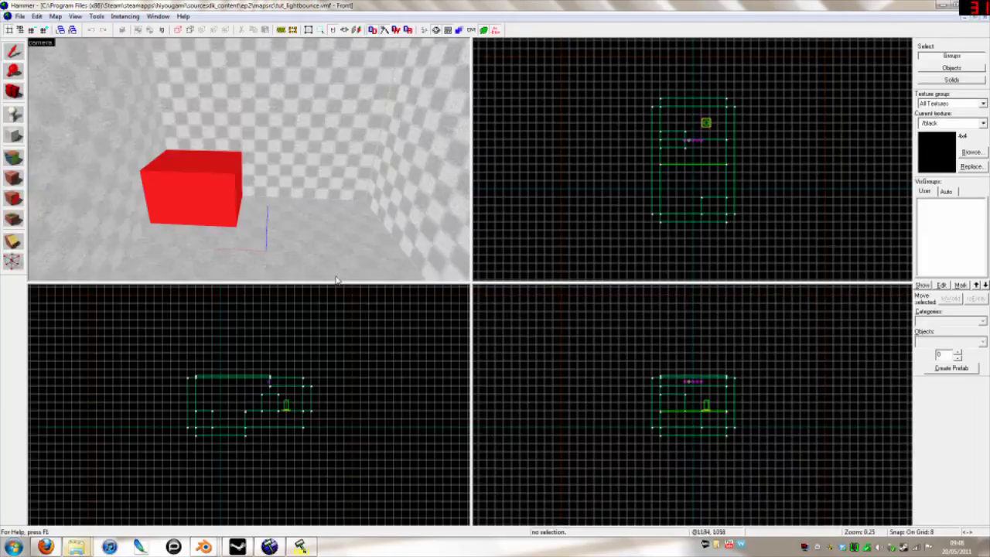
Step: Examine the row of light, shadow, tonemap and logic entities in the 3D view, selecting the env_tonemap_controller
key("z")
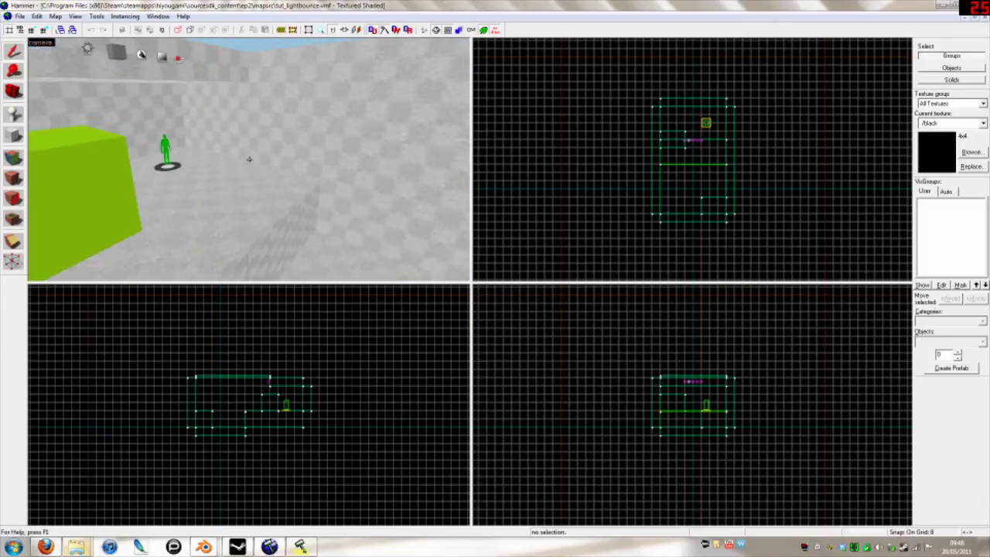
key("z")
left_click(301, 158)
key("shift+a")
key("shift+s")
key("z")
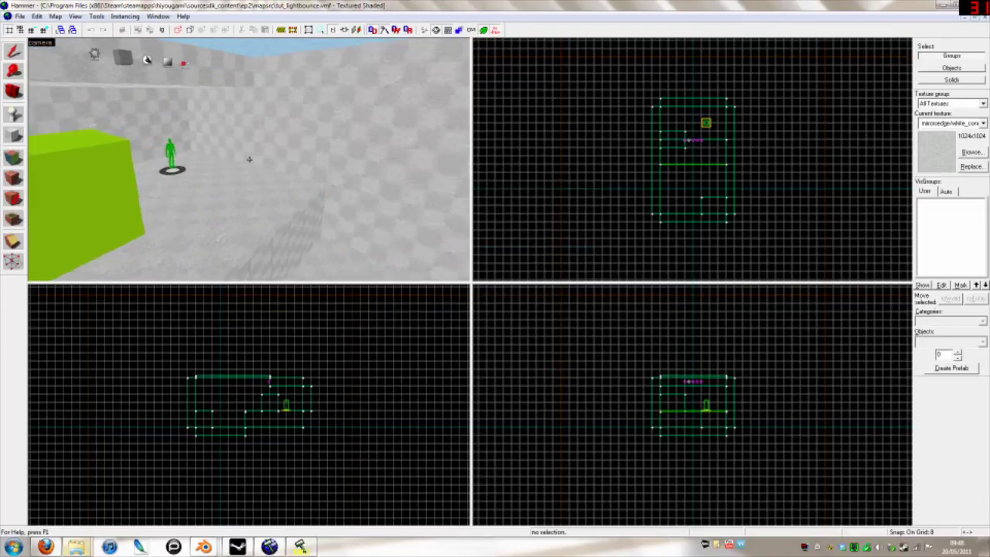
key("w")
key("d")
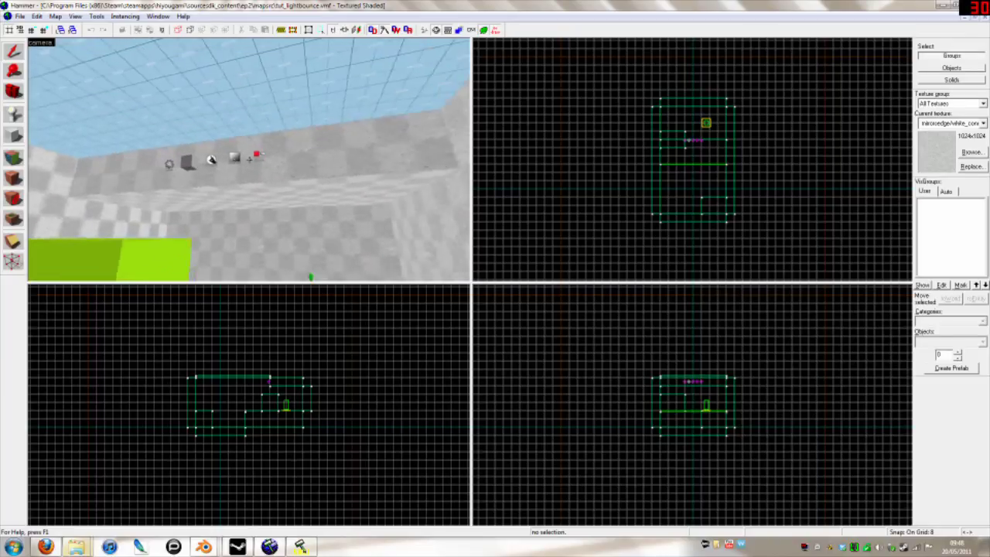
key("w")
key("z")
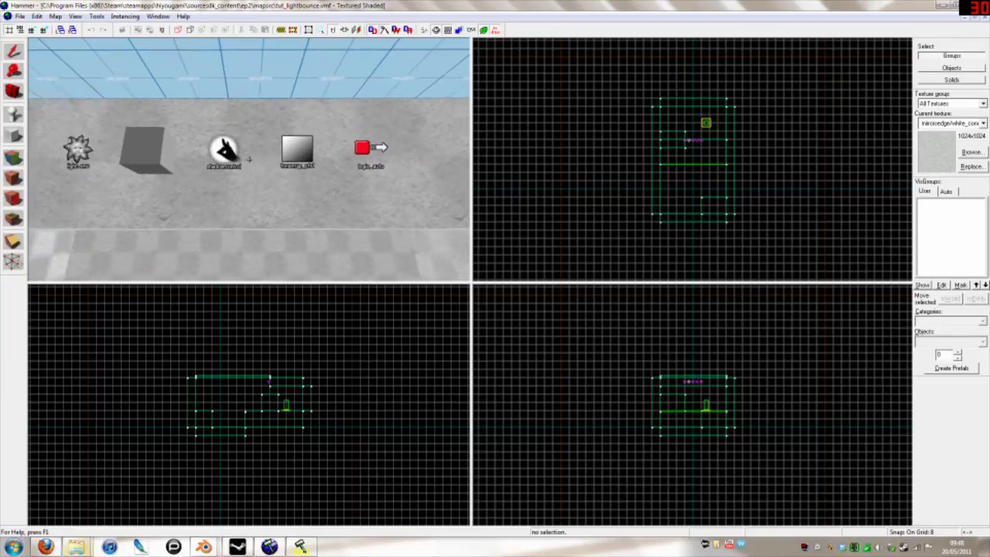
key("z")
left_click(305, 152)
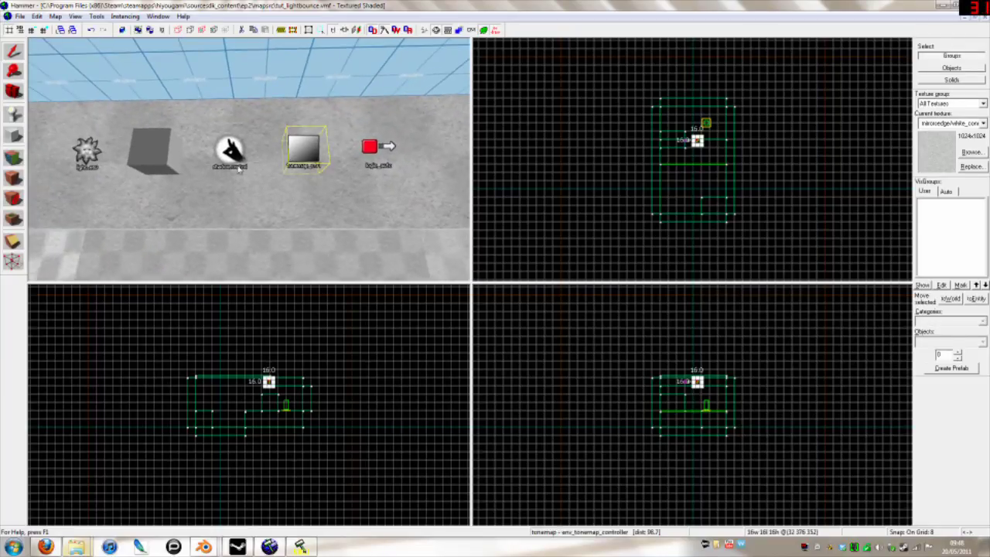
Step: Examine the green and red blocks around the room in the 3D view, leaving nothing selected
key("z")
key("s")
left_click_drag(248, 159, 249, 159)
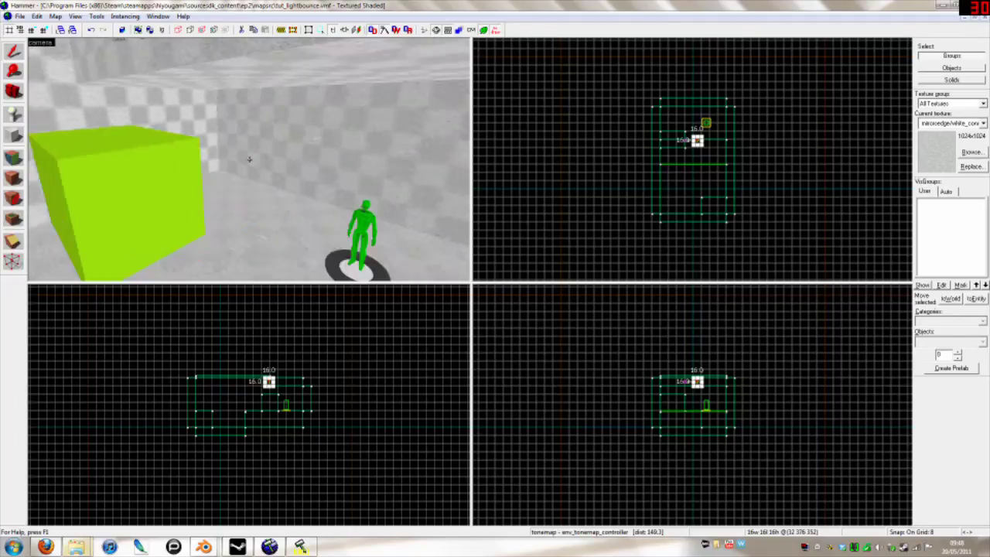
key("z")
left_click(305, 158)
key("ctrl+z")
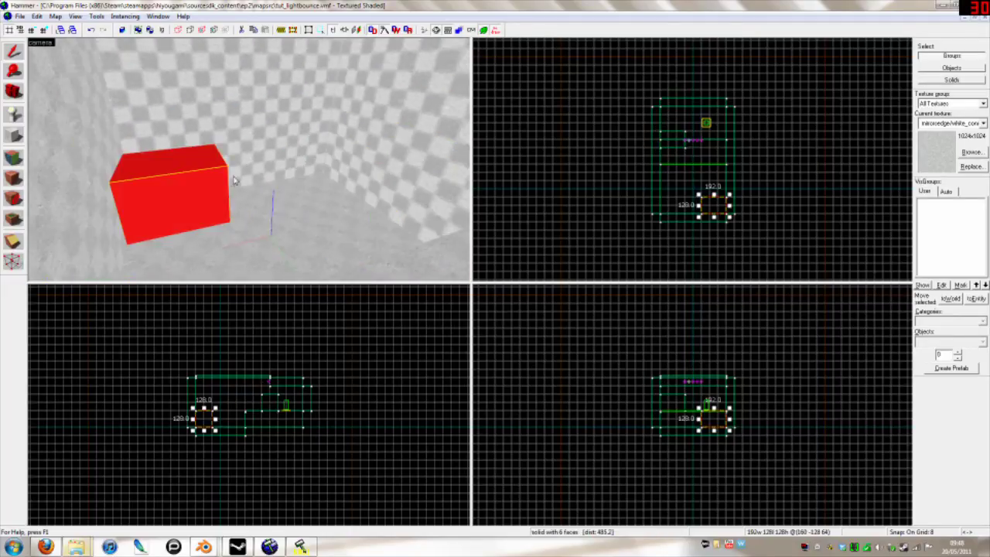
key("z")
key("z")
key("Escape")
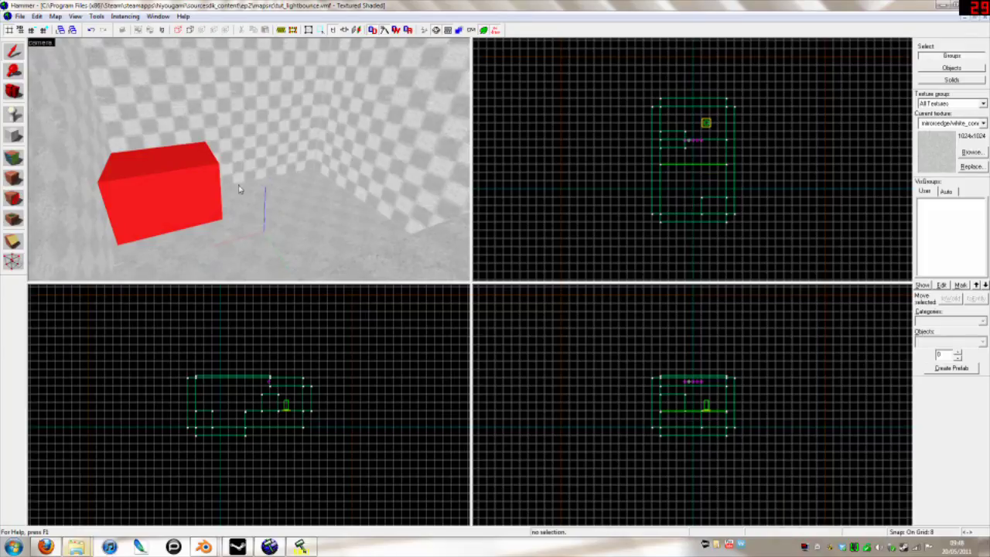
key("z")
key("d")
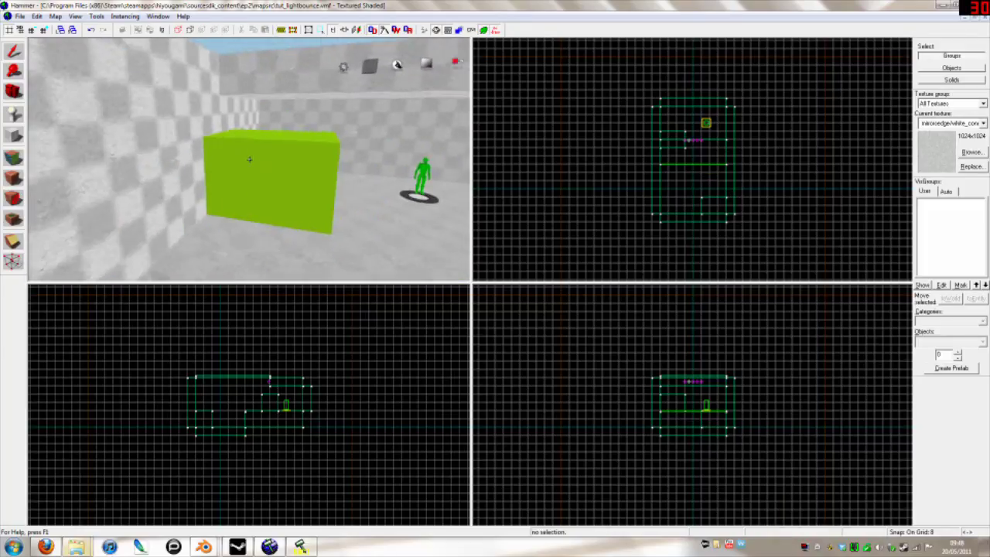
key("w")
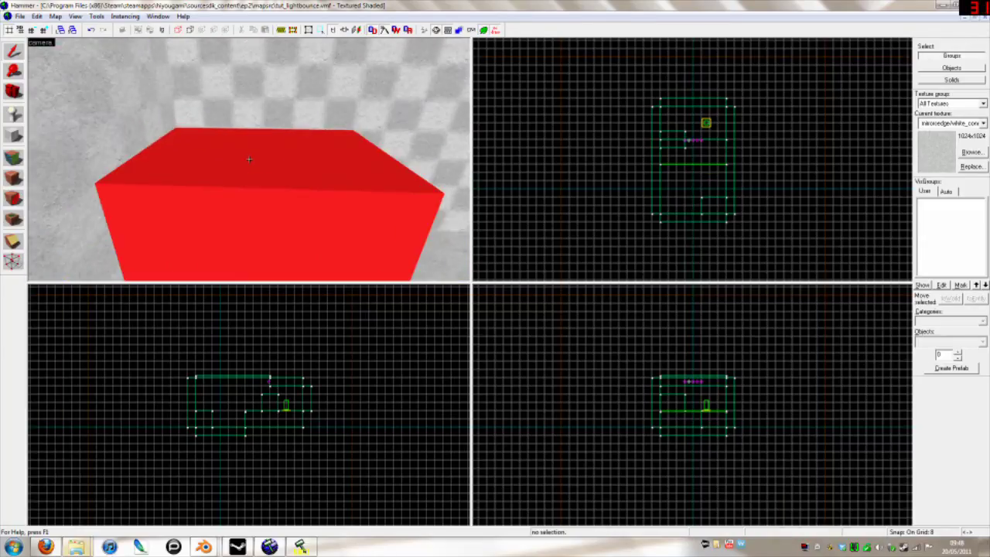
key("z")
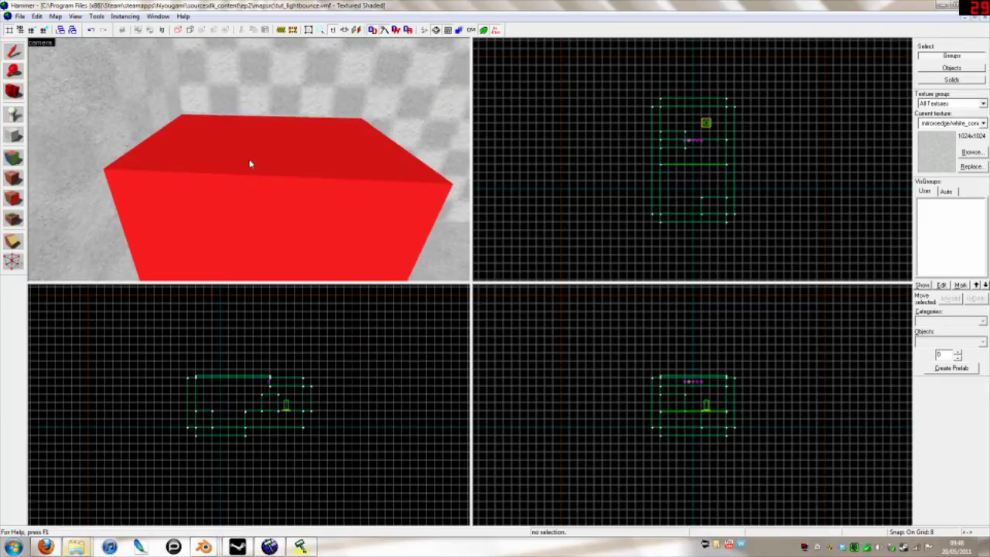
left_click_drag(250, 163, 249, 159)
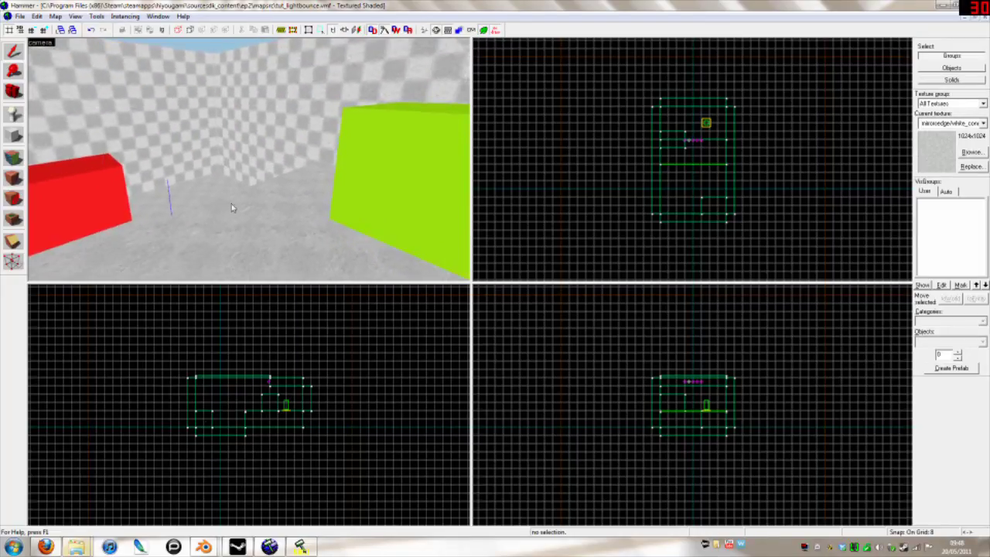
Step: Switch to the Valve Batch Compile Tool and run a full compile of the tut_lightbounce map
left_click(300, 546)
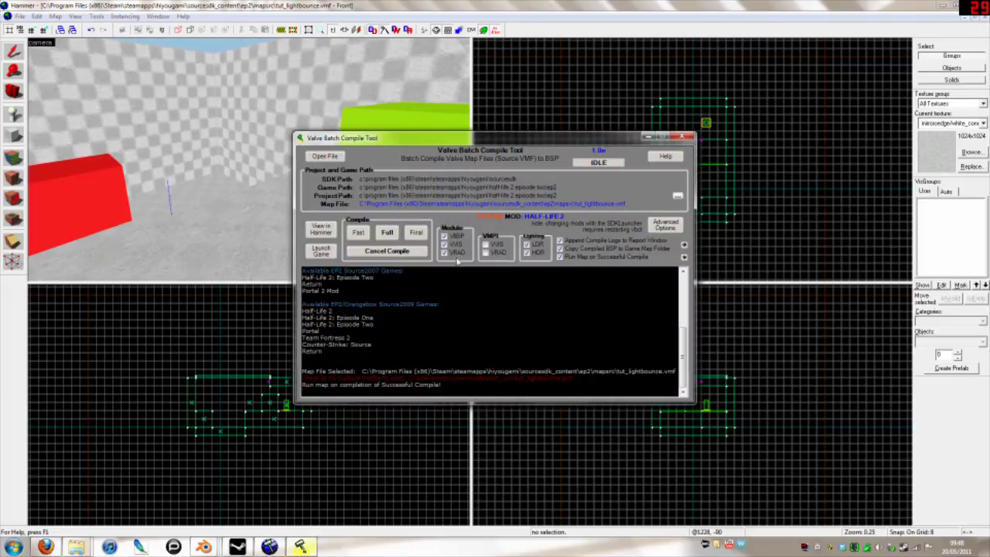
left_click(387, 232)
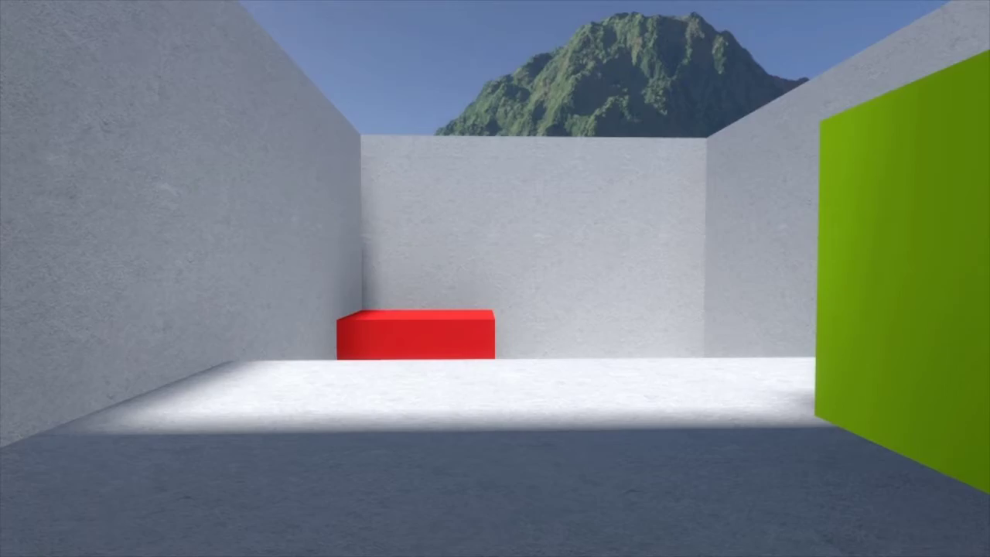
Step: Inspect the lighting around the red block in the compiled map in-game, and quit Half-Life 2: Episode Two
key("a")
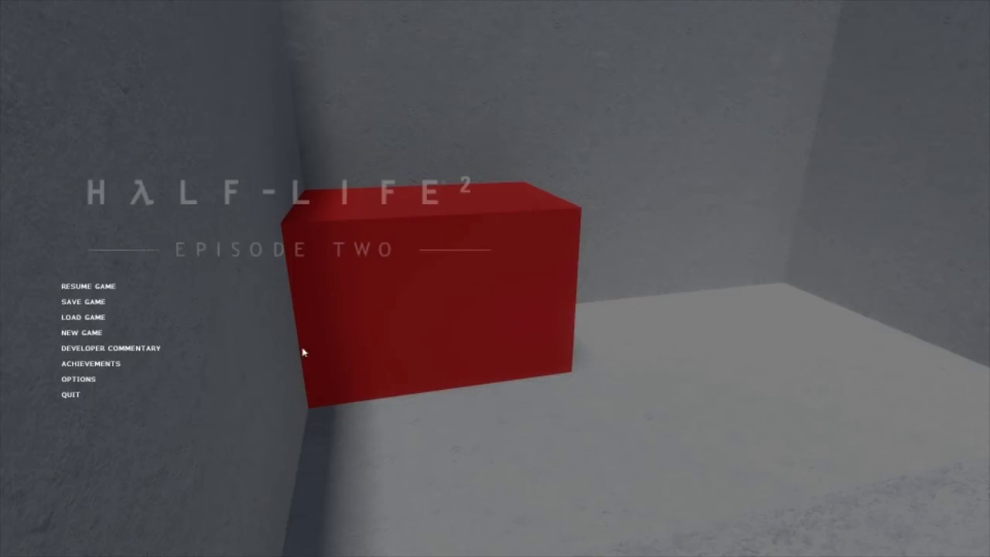
left_click(68, 396)
left_click(498, 293)
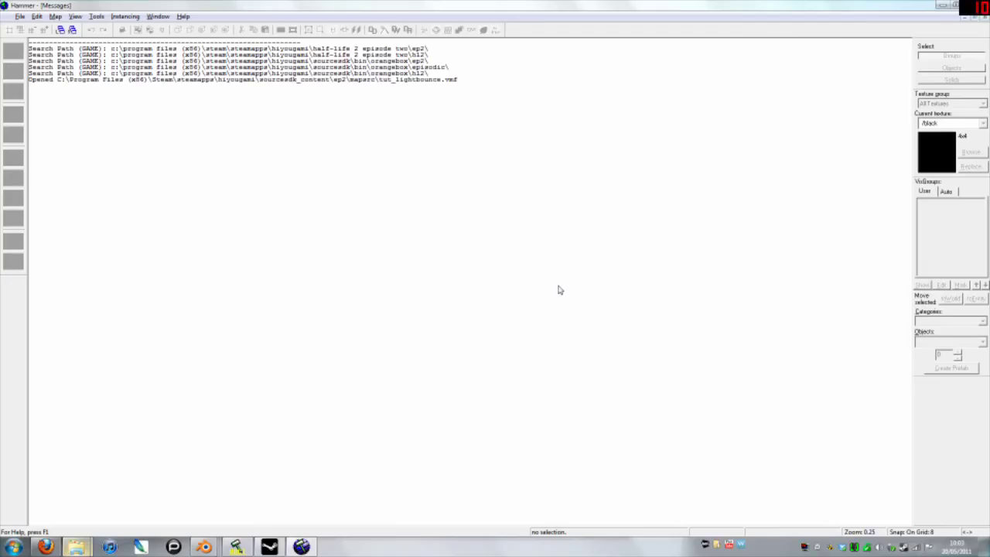
Step: Reopen the recent map file tut_lightbounce.vmf in Hammer
left_click(9, 16)
left_click(20, 16)
left_click(20, 17)
left_click(43, 174)
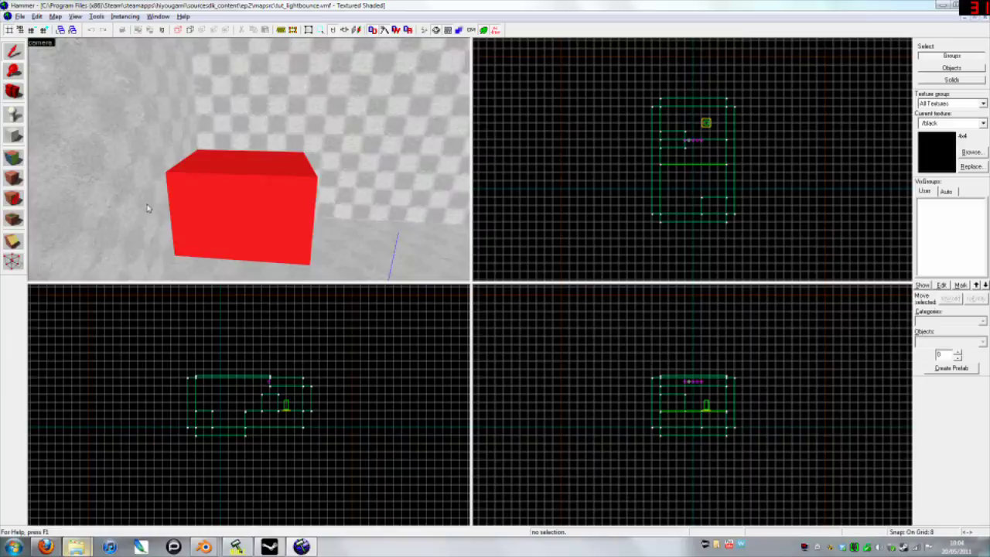
Step: Look over the red block, green block and player start of the reopened map in the 3D view
key("s")
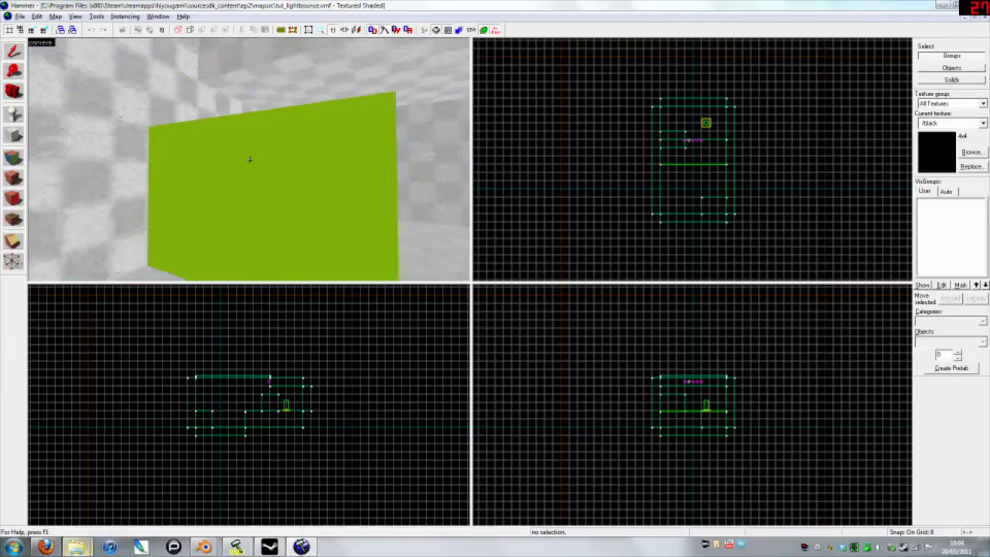
key("w")
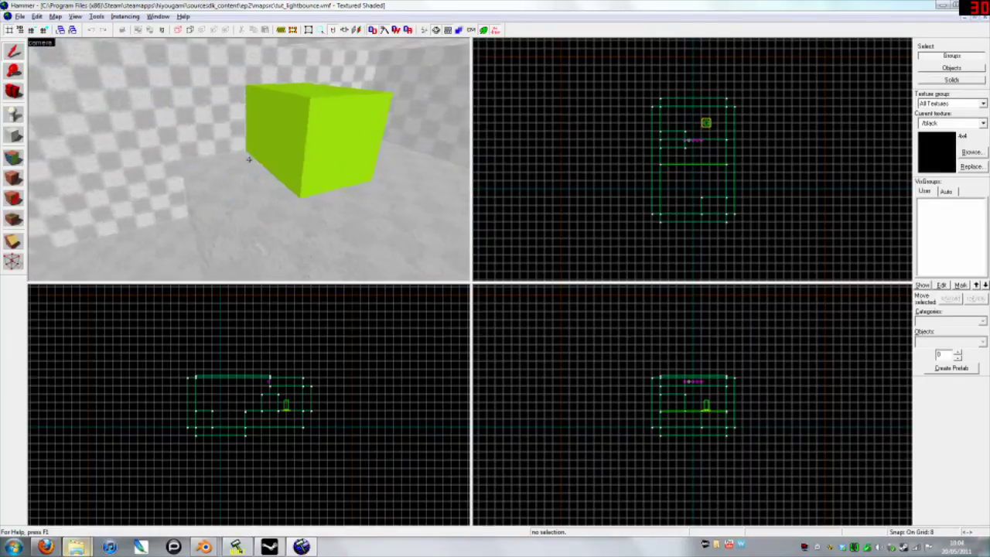
key("s")
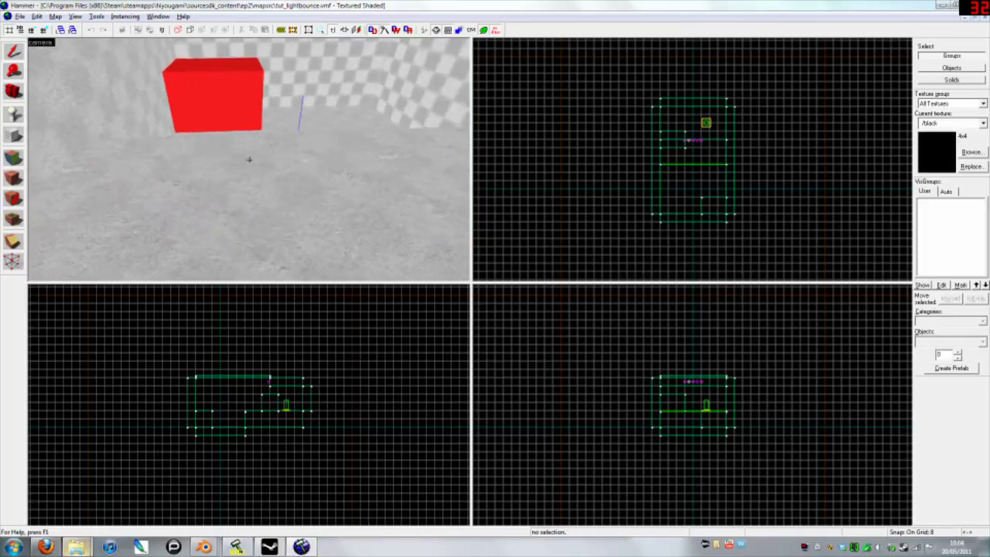
key("s")
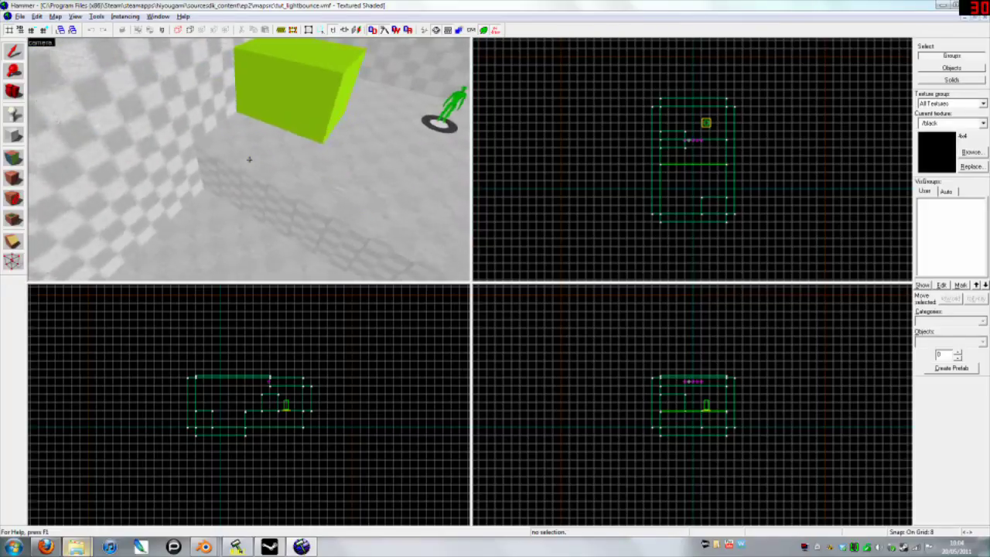
key("w")
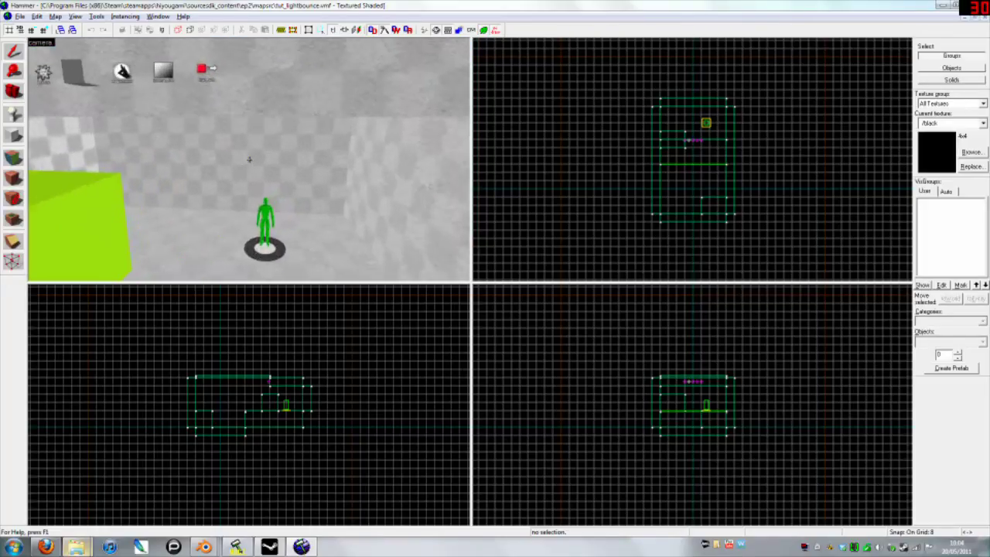
key("z")
Step: Switch to the mirrorsedge materials folder and open the lightgreen_tut material file in Notepad
mouse_move(76, 546)
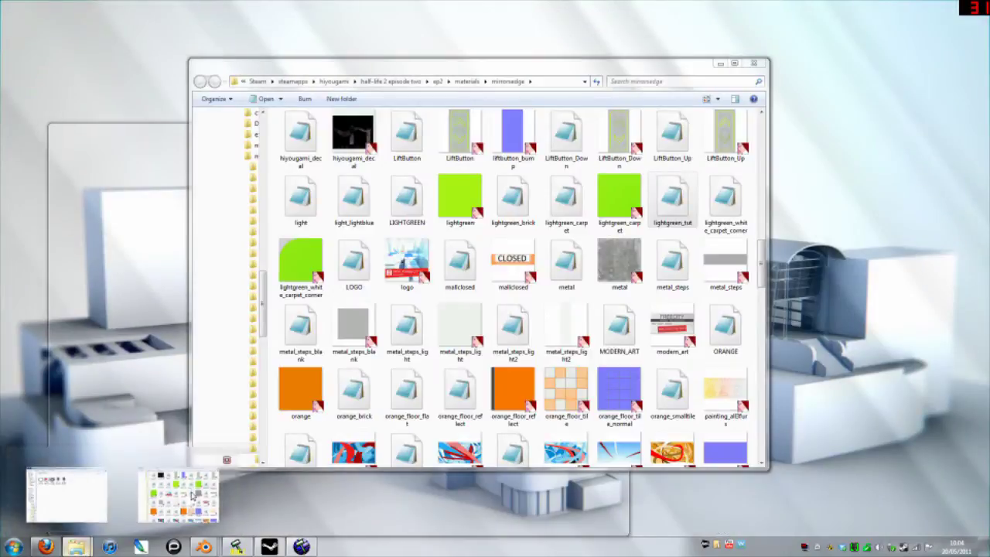
left_click(185, 495)
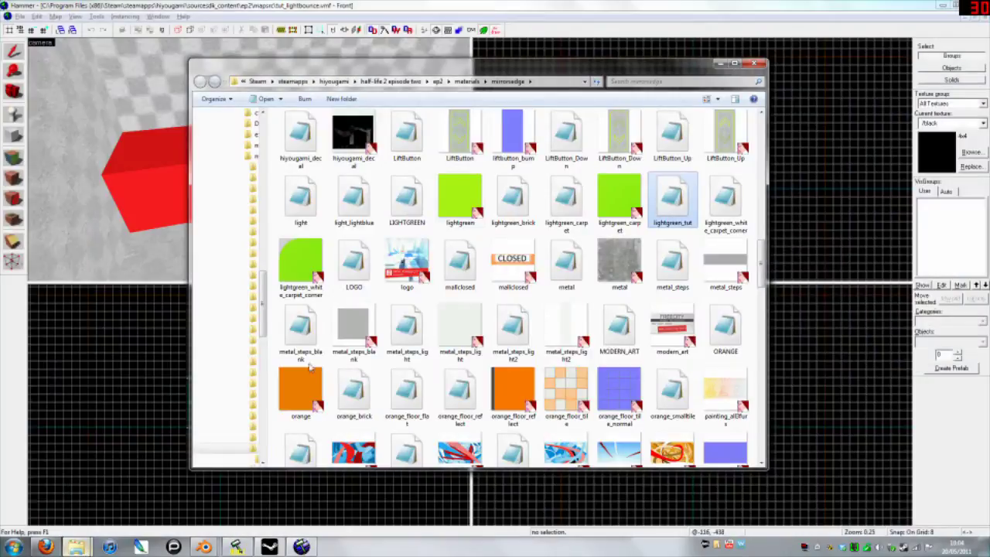
left_click(665, 202)
double_click(670, 199)
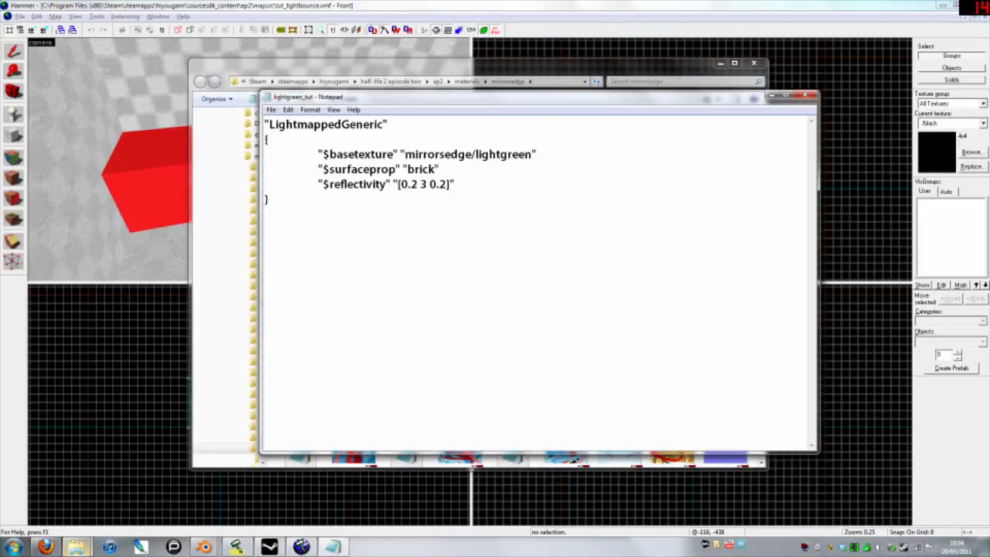
Step: Examine the $reflectivity line of the lightgreen_tut material, highlighting the parameter and its individual colour values
key("shift+Home")
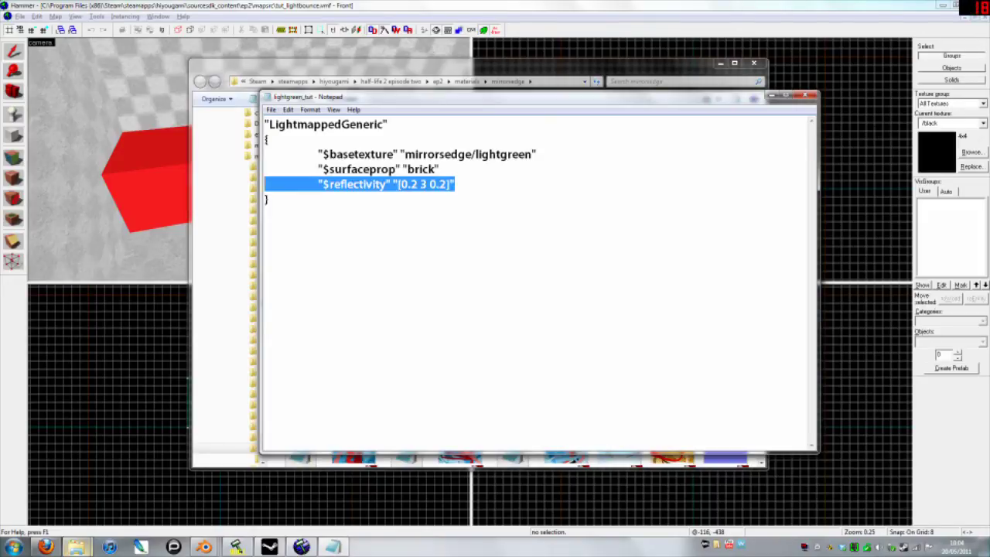
key("End")
left_click_drag(317, 184, 455, 184)
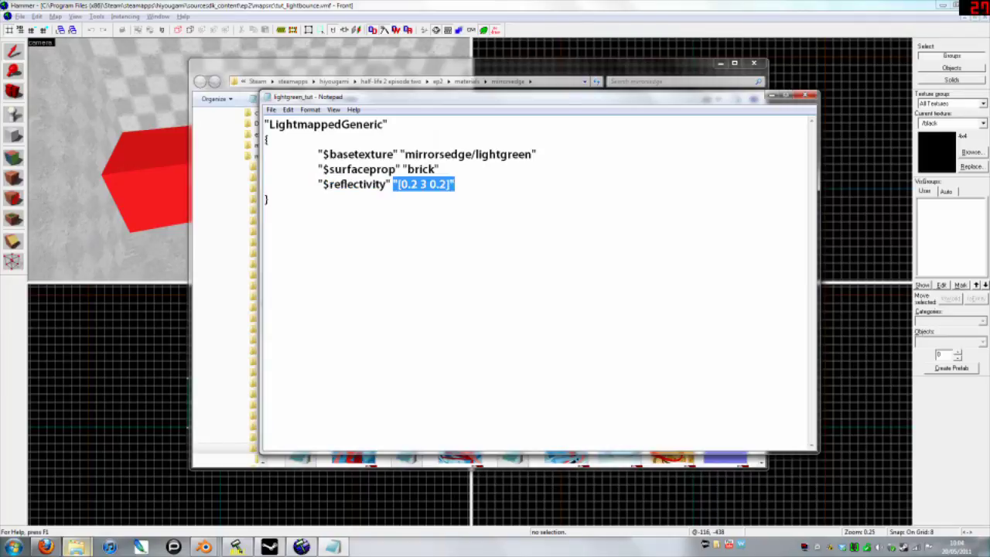
left_click(454, 184)
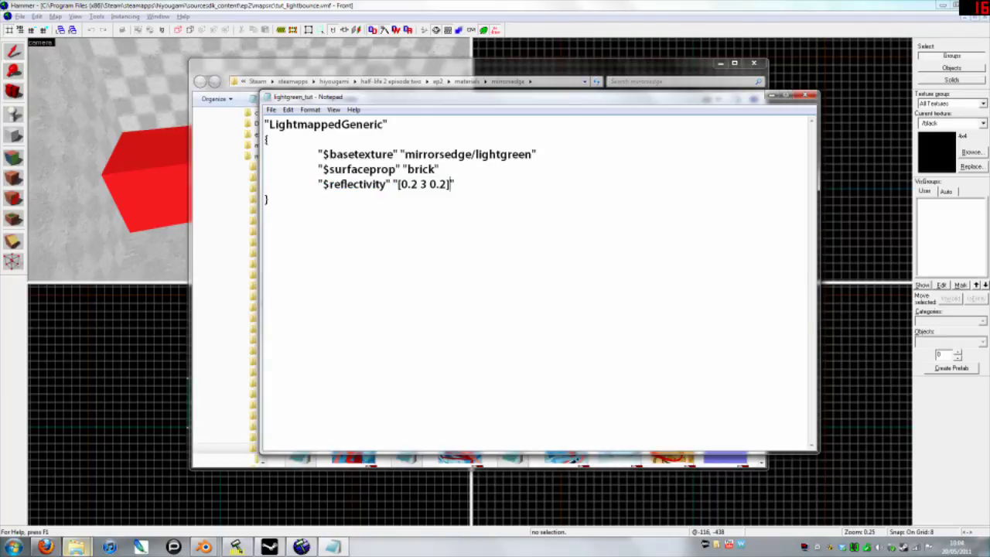
left_click_drag(453, 184, 427, 184)
left_click(427, 184)
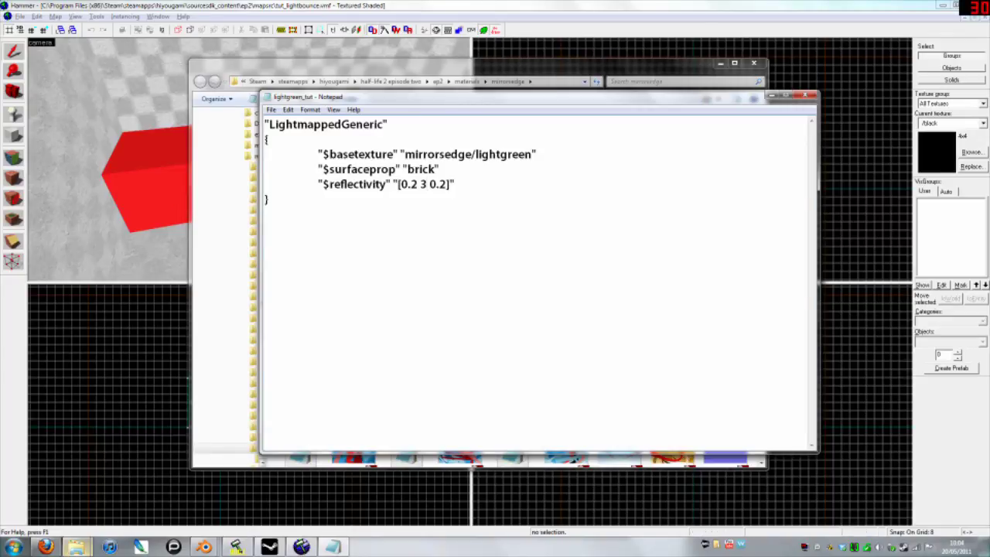
left_click_drag(397, 184, 418, 184)
mouse_move(420, 184)
left_mouse_down()
mouse_move(429, 184)
mouse_move(419, 184)
left_mouse_up()
left_click_drag(430, 184, 439, 184)
left_click_drag(429, 184, 454, 184)
Step: Close the lightgreen_tut file without saving, then reopen it to check its contents and close it again
left_click(807, 96)
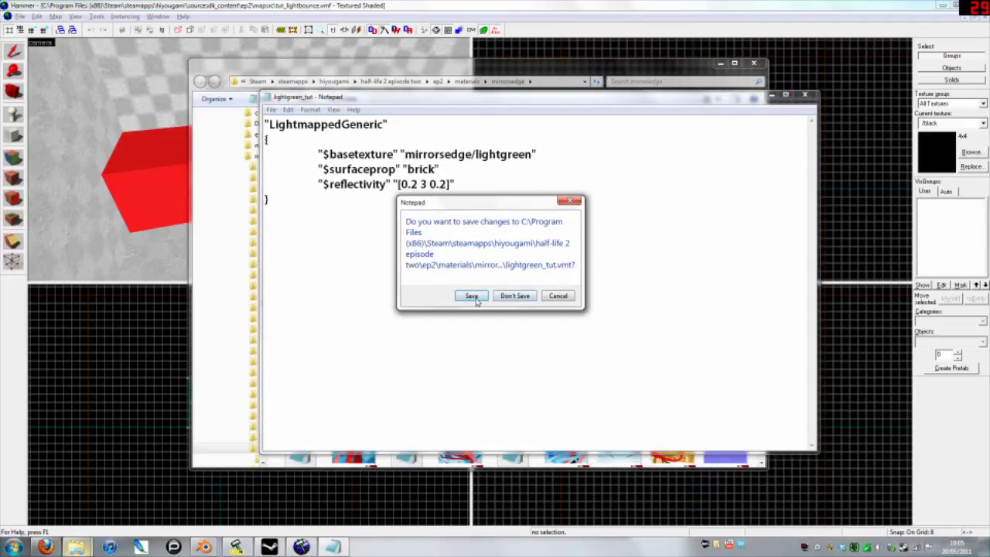
left_click(514, 296)
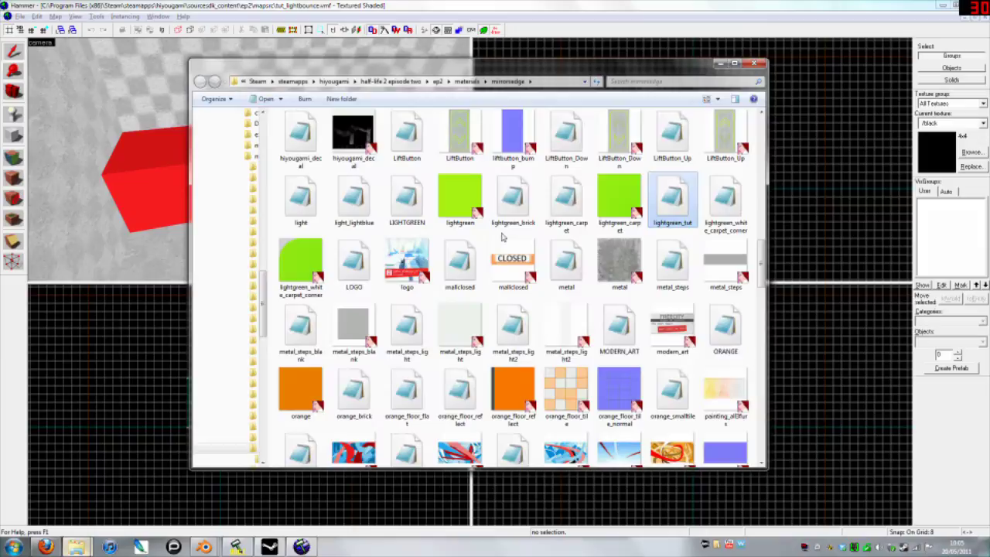
double_click(674, 205)
left_click(806, 99)
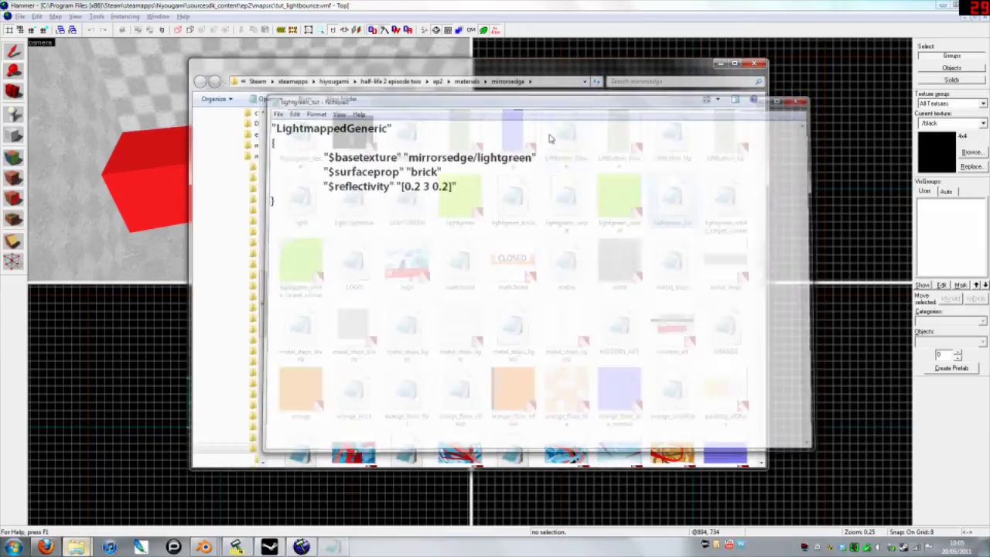
Step: Find the red_tut material file in the mirrorsedge folder and open it in Notepad
scroll(545, 150, "down", 10)
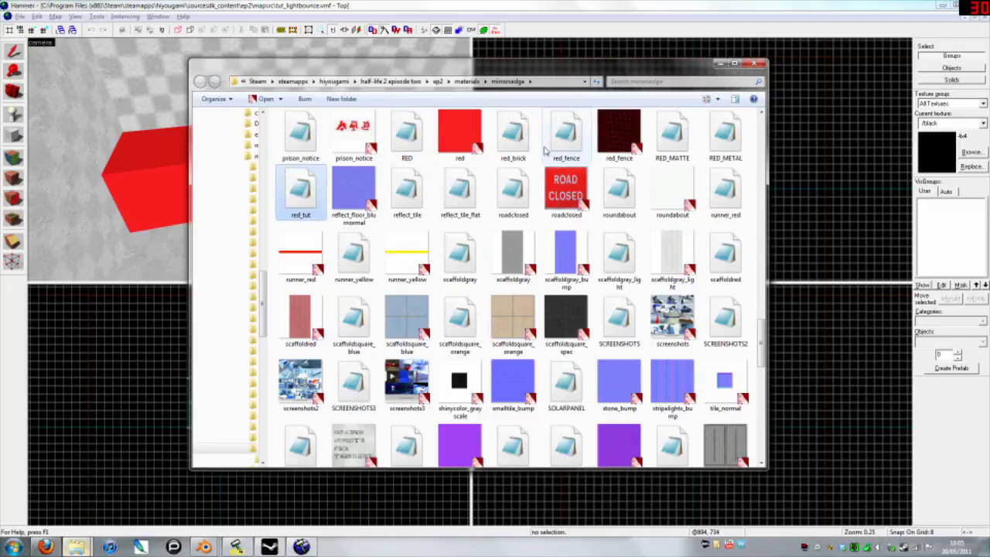
double_click(300, 193)
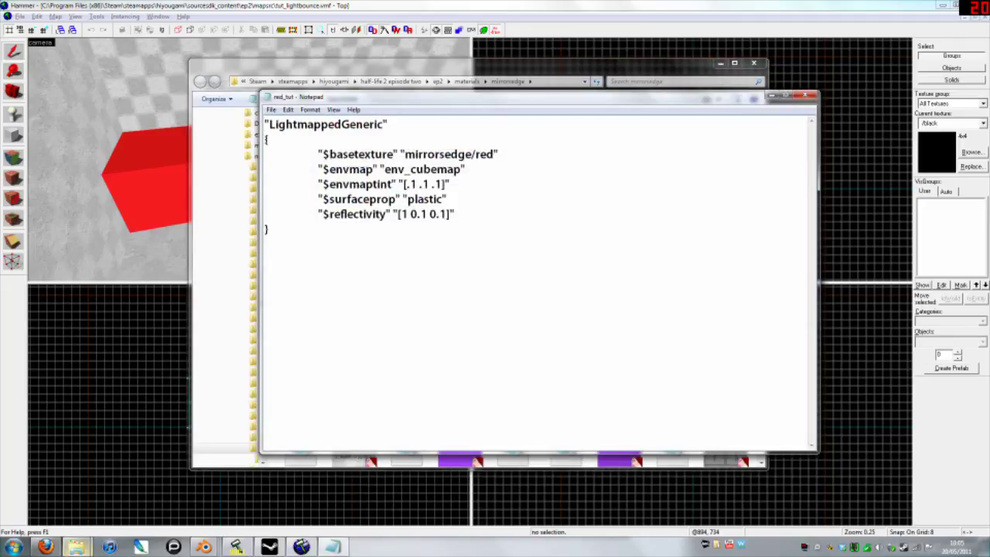
Step: Examine the $reflectivity line of the red_tut material, highlighting the whole line and its individual colour values, and close the file
left_click_drag(454, 213, 263, 214)
left_click(455, 213)
mouse_move(446, 199)
left_mouse_down()
mouse_move(267, 228)
mouse_move(264, 214)
mouse_move(454, 214)
left_mouse_up()
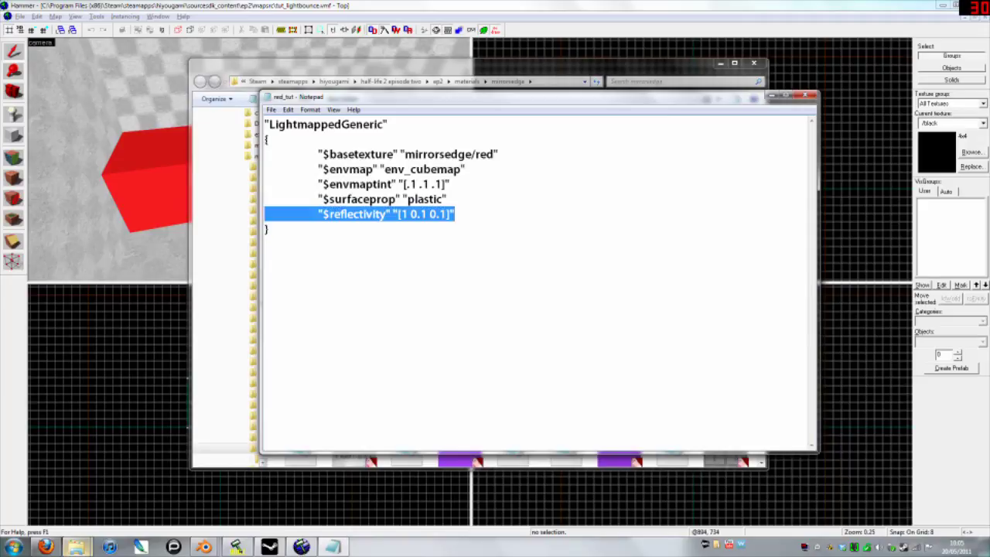
left_click(455, 214)
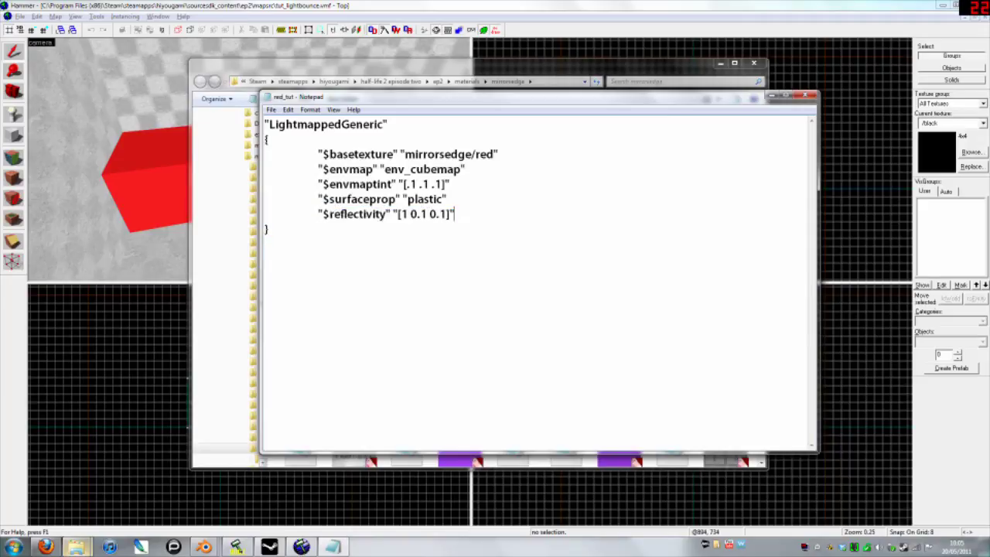
left_click_drag(400, 214, 447, 214)
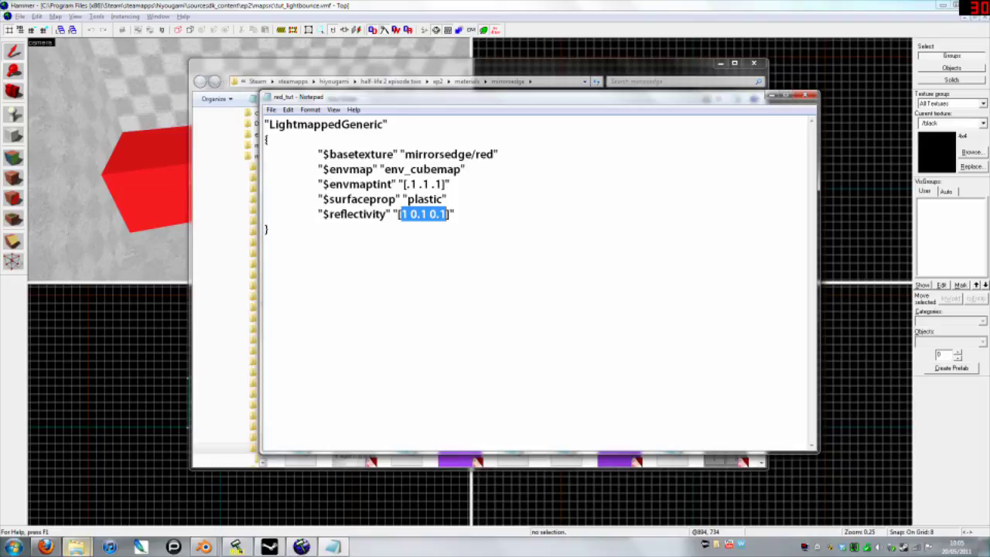
double_click(405, 214)
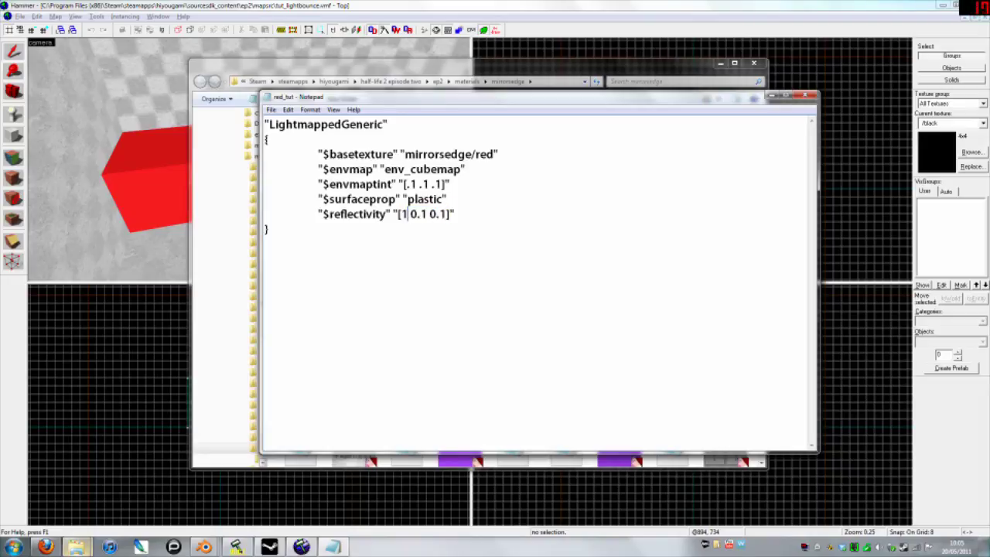
left_click(407, 214)
left_click_drag(410, 214, 447, 215)
left_click(454, 214)
left_click(807, 97)
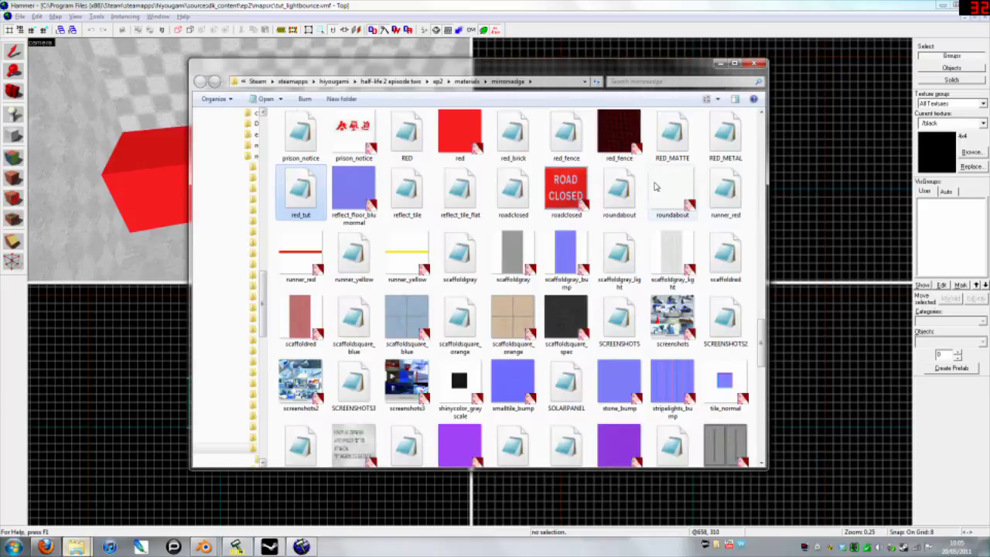
Step: Minimise the materials folder window and start a full compile of the tut_lightbounce map in the Valve Batch Compile Tool
left_click(730, 64)
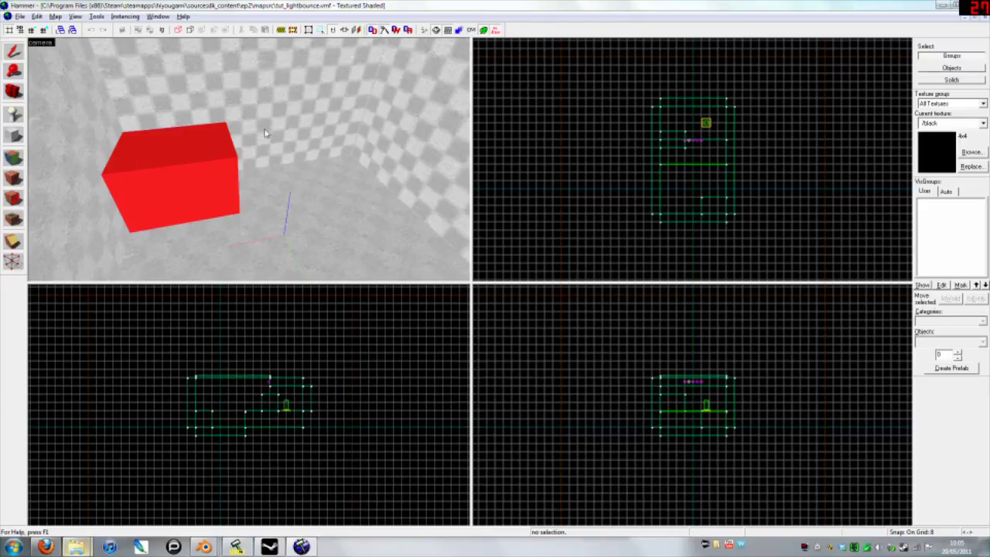
key("z")
key("z")
left_click(236, 547)
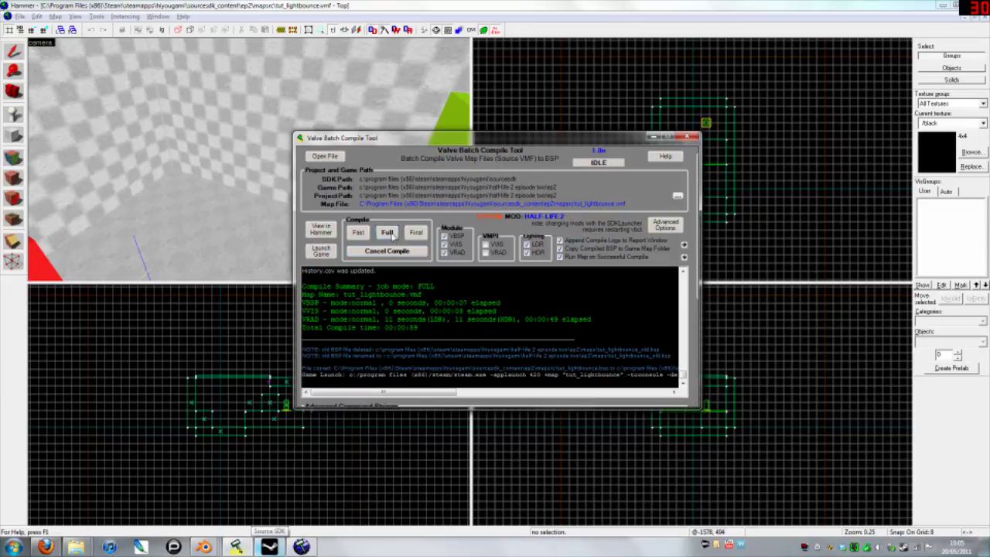
left_click(387, 232)
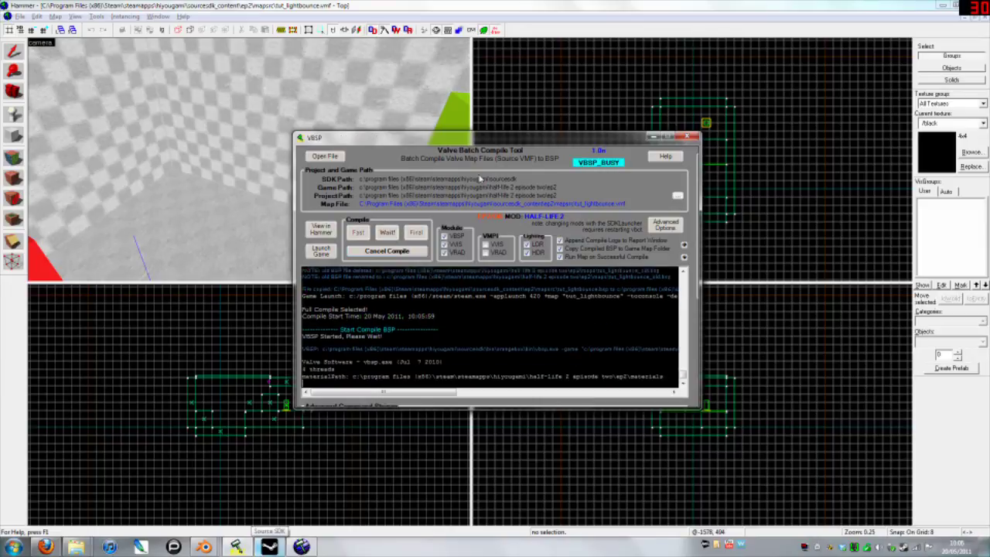